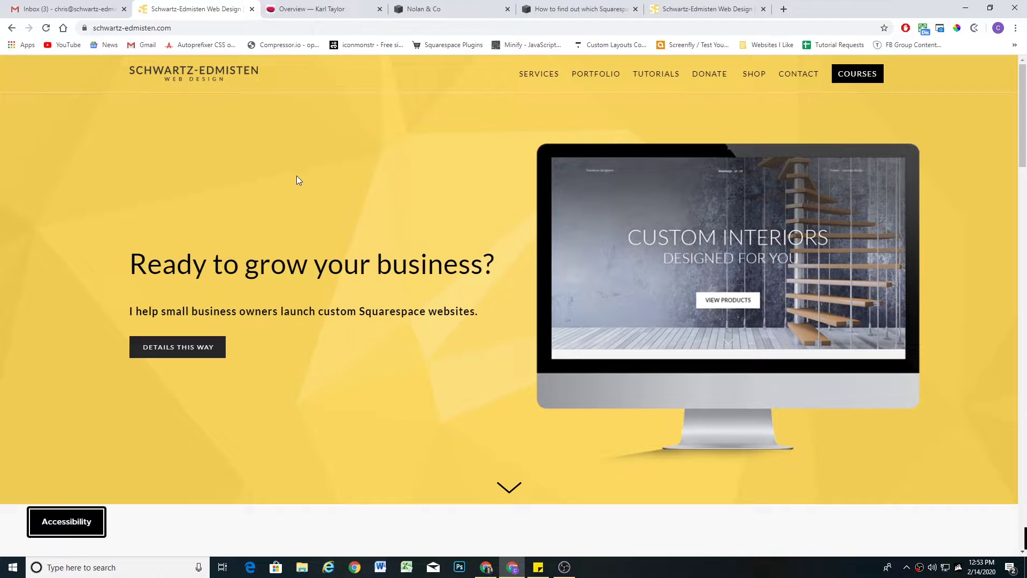
Open the Schwartz-Edmisten homepage's page source and search it for 'templateid'.
right_click(289, 146)
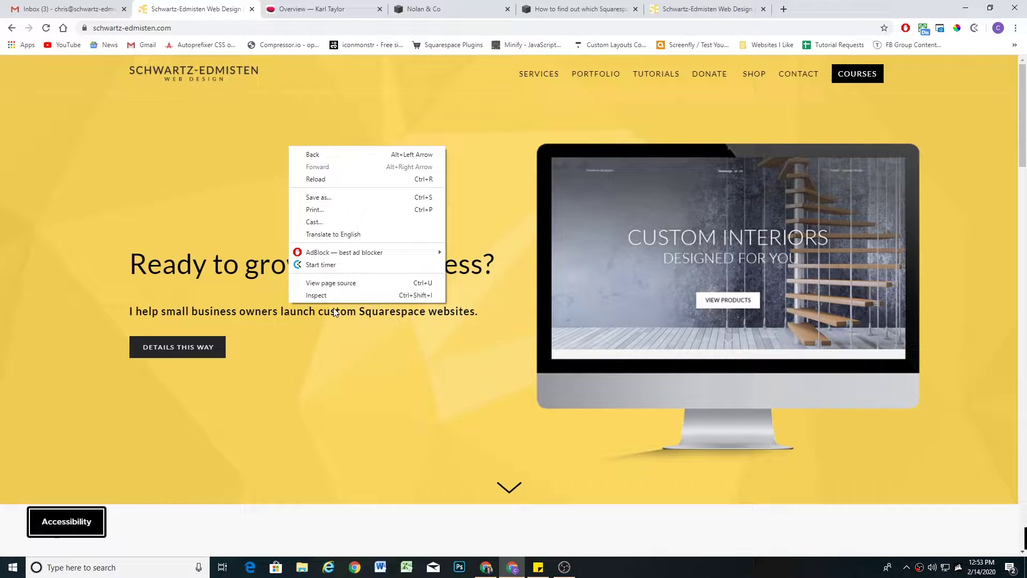
left_click(338, 283)
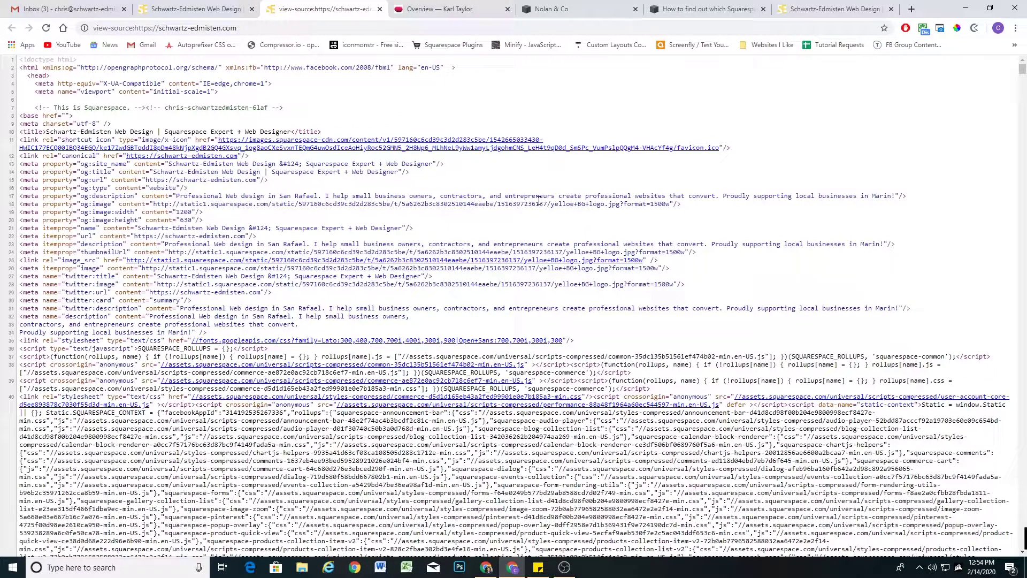
key("ctrl+f")
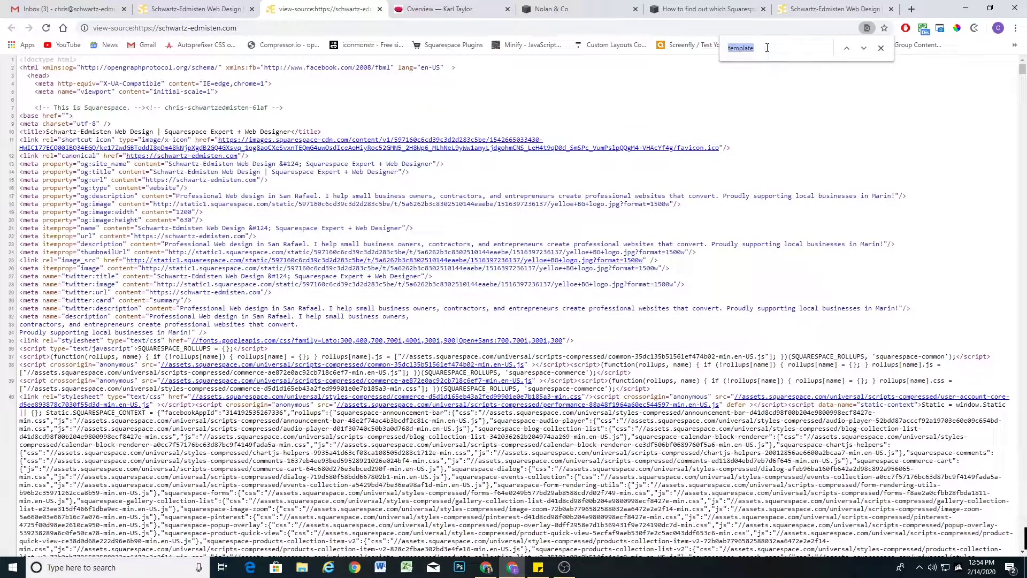
type("template")
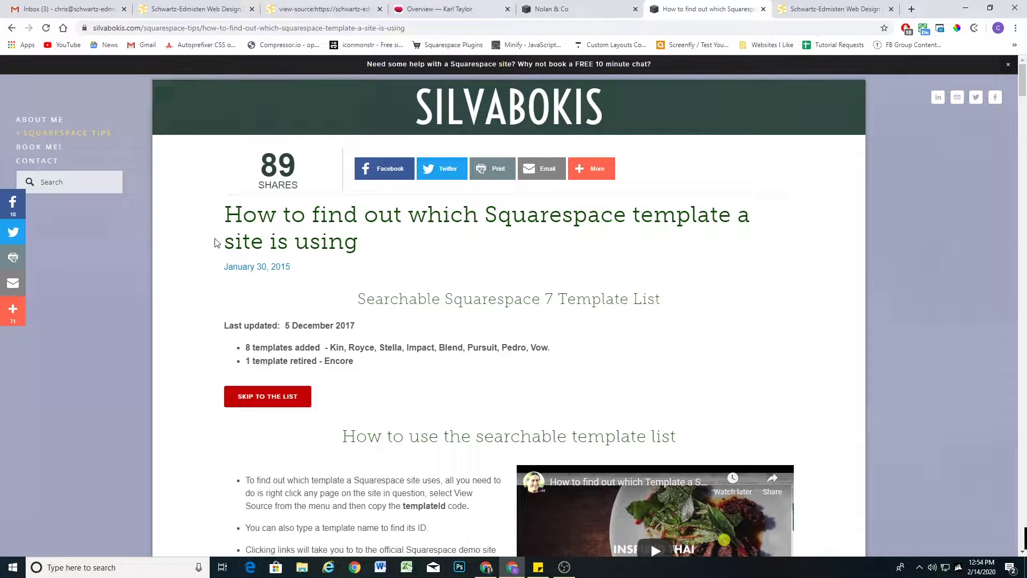
Replace the article's template search text with ID 55f0aac0e4b0f0a5b7e0b22e.
scroll(209, 235, "down", 9)
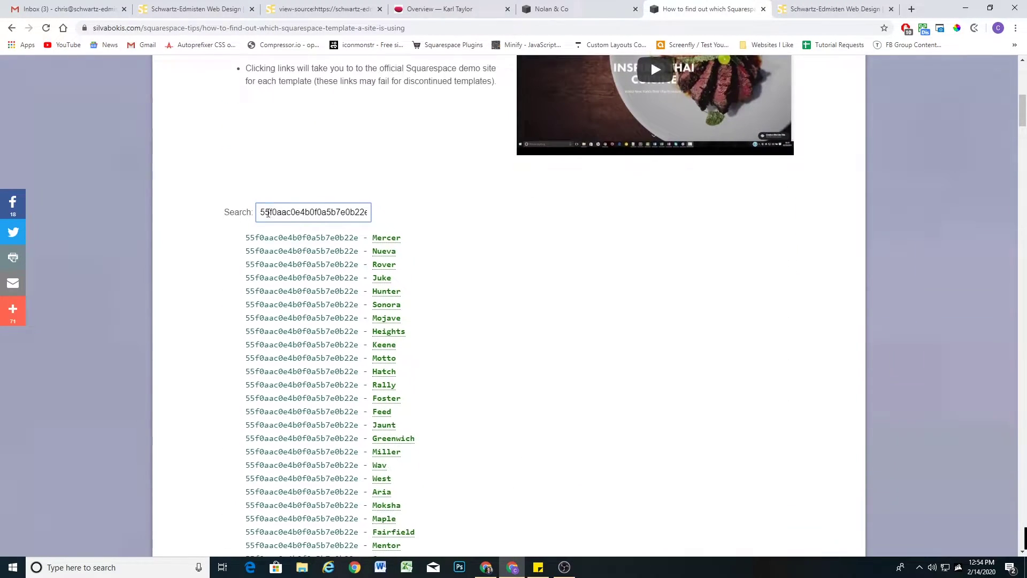
left_click(326, 212)
key("ctrl+a")
key("ctrl+c")
key("BackSpace")
scroll(213, 237, "up", 3)
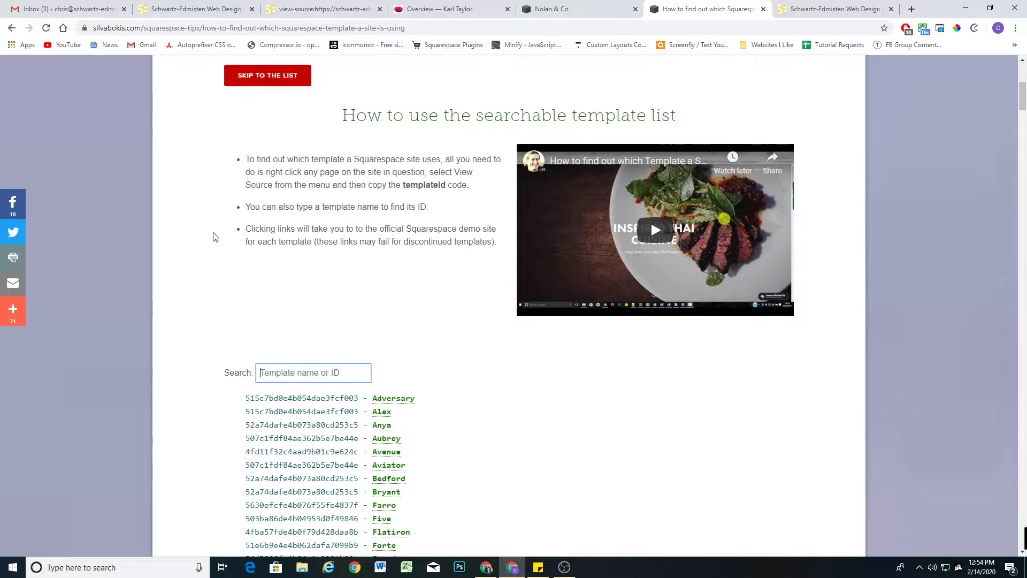
key("ctrl+v")
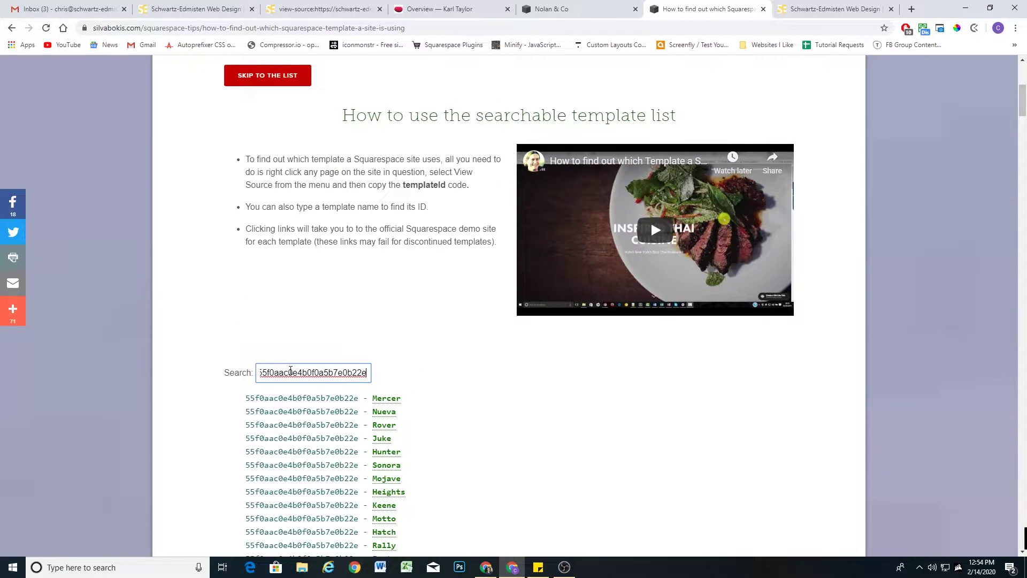
Scroll through the matching templates, Mercer through Clay, to find Brine.
scroll(429, 285, "down", 6)
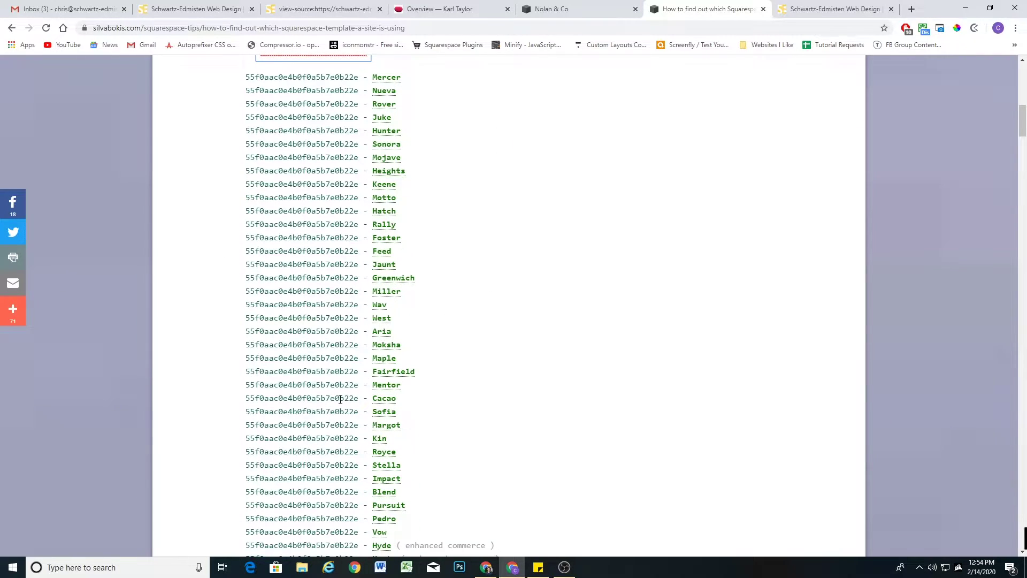
scroll(340, 399, "down", 5)
scroll(313, 278, "up", 2)
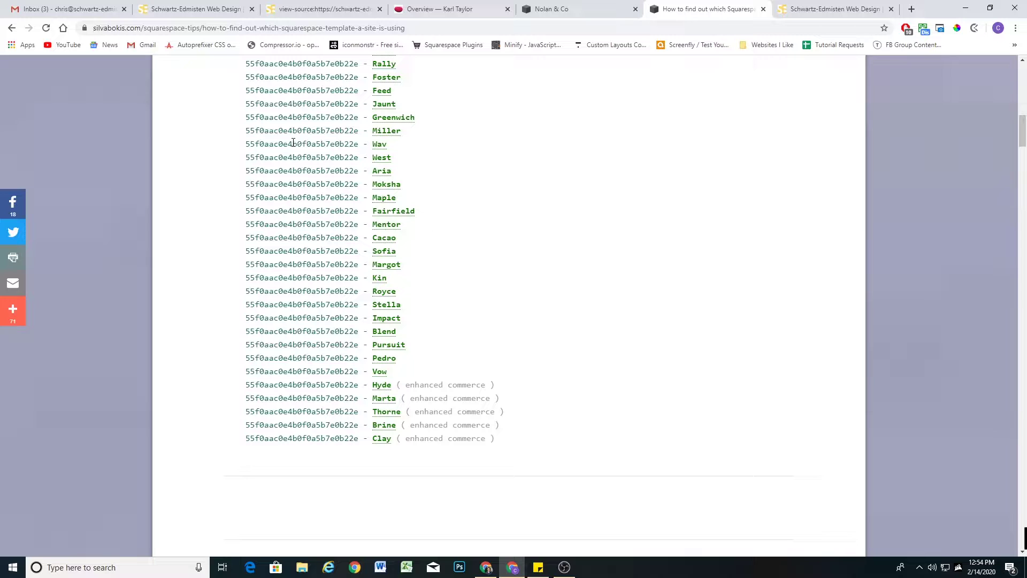
scroll(305, 227, "down", 2)
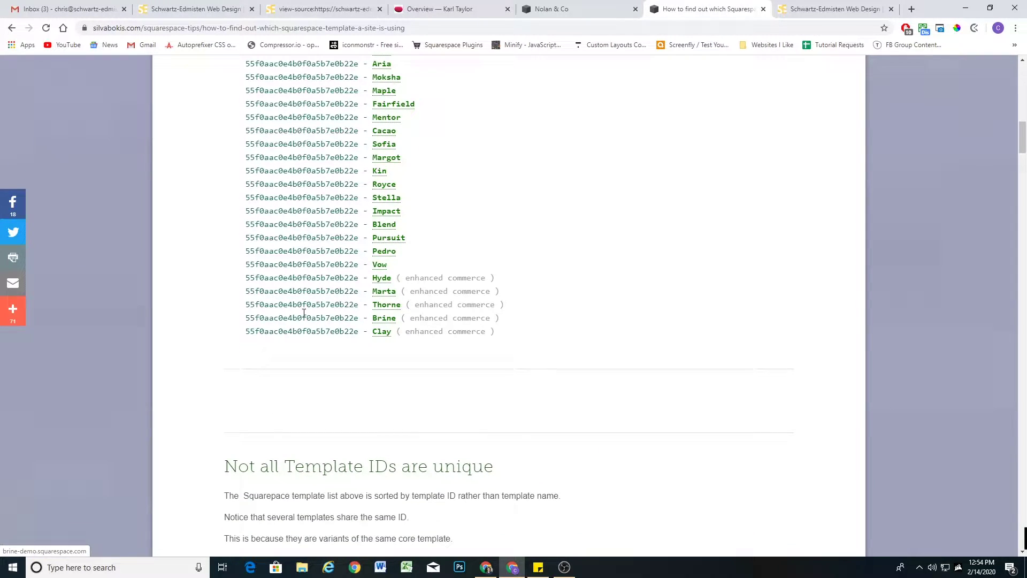
scroll(320, 318, "up", 7)
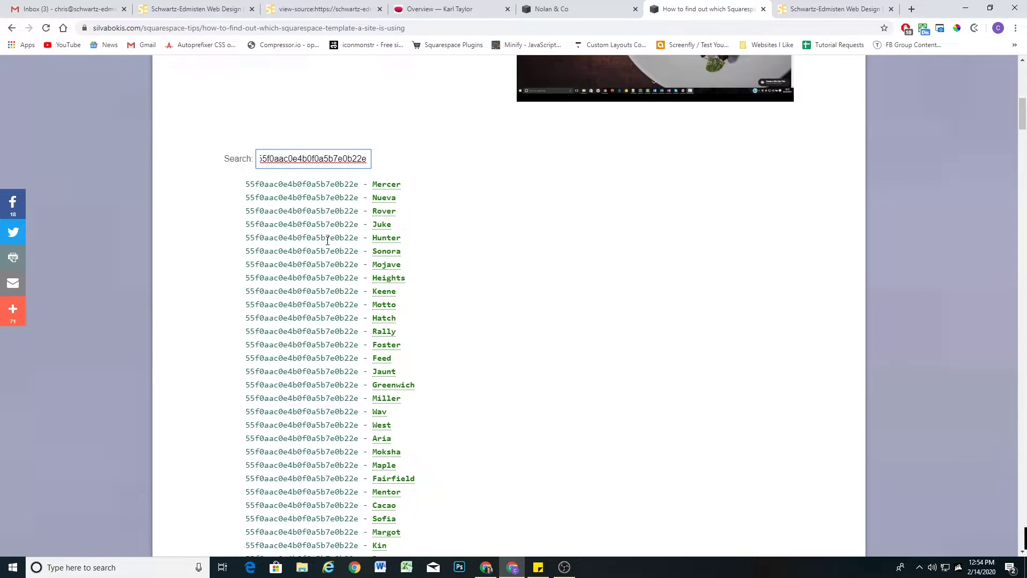
scroll(327, 240, "down", 6)
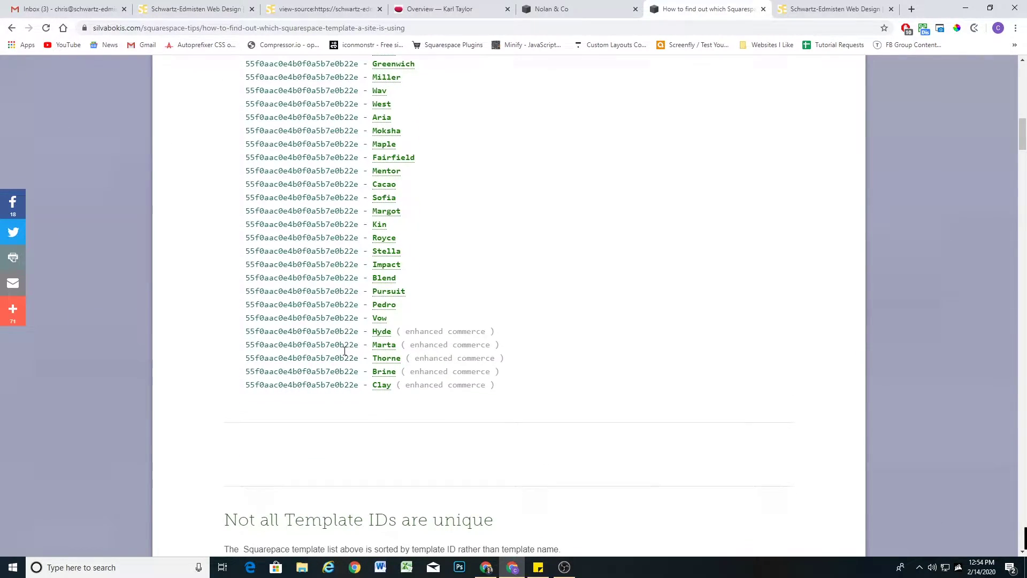
scroll(345, 350, "up", 14)
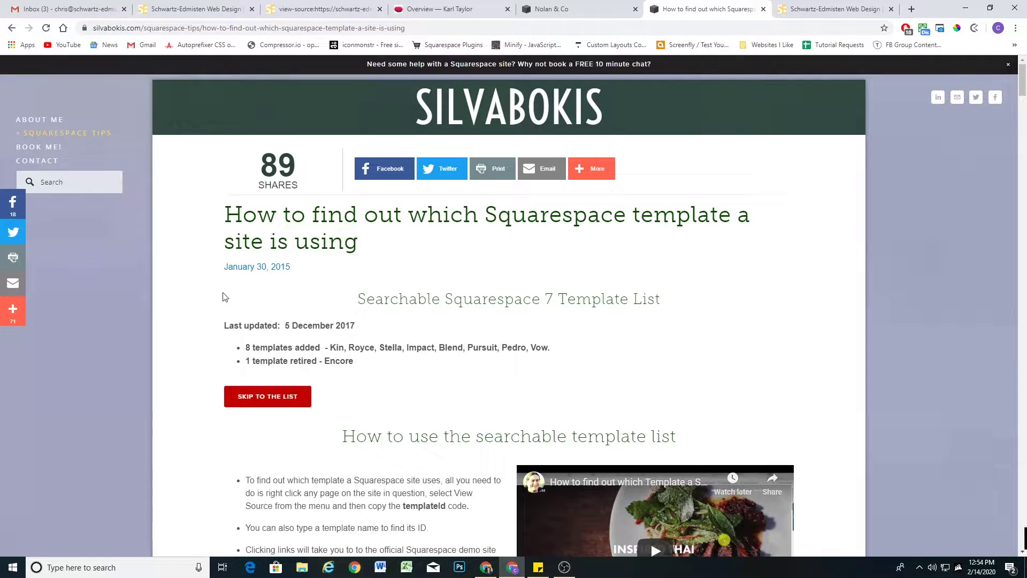
scroll(198, 313, "down", 5)
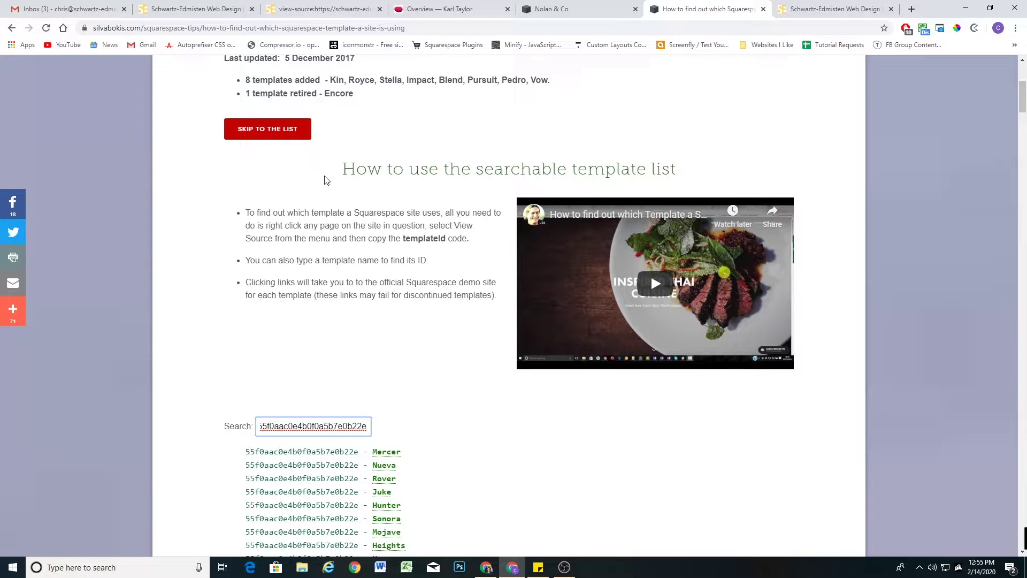
Switch to the Karl Taylor Overview page.
left_click(440, 9)
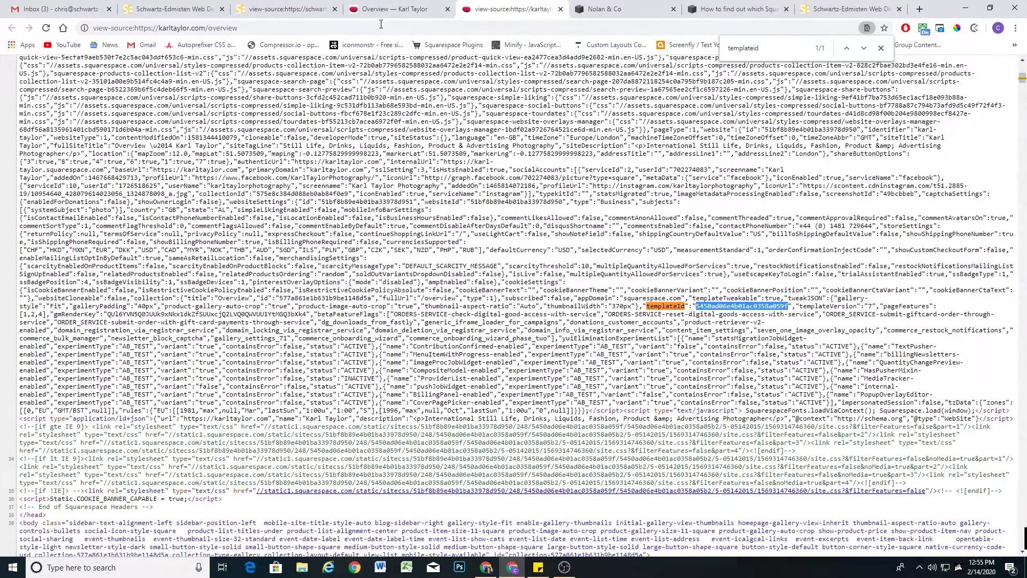
left_click(729, 6)
double_click(291, 426)
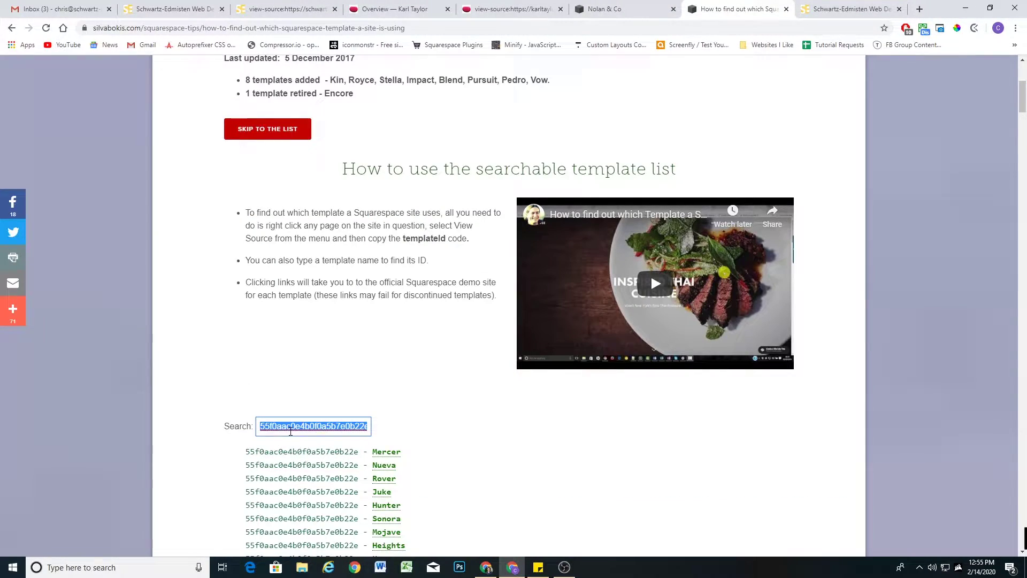
type("5450ad06e4b01ac0358a059f")
left_click(204, 385)
scroll(202, 385, "down", 2)
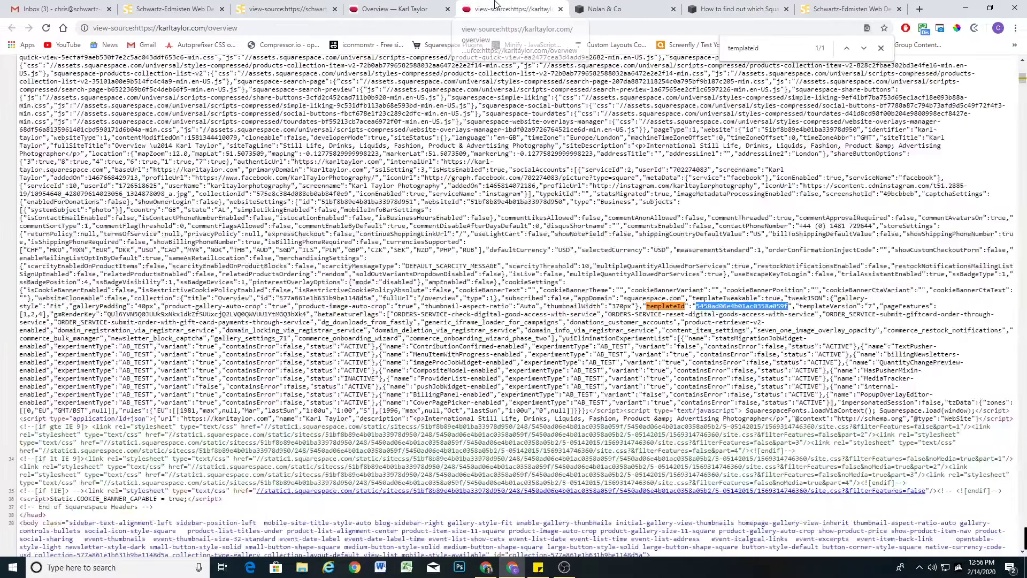
Clear the 'templateid' find query in the Karl Taylor page source.
left_click(508, 9)
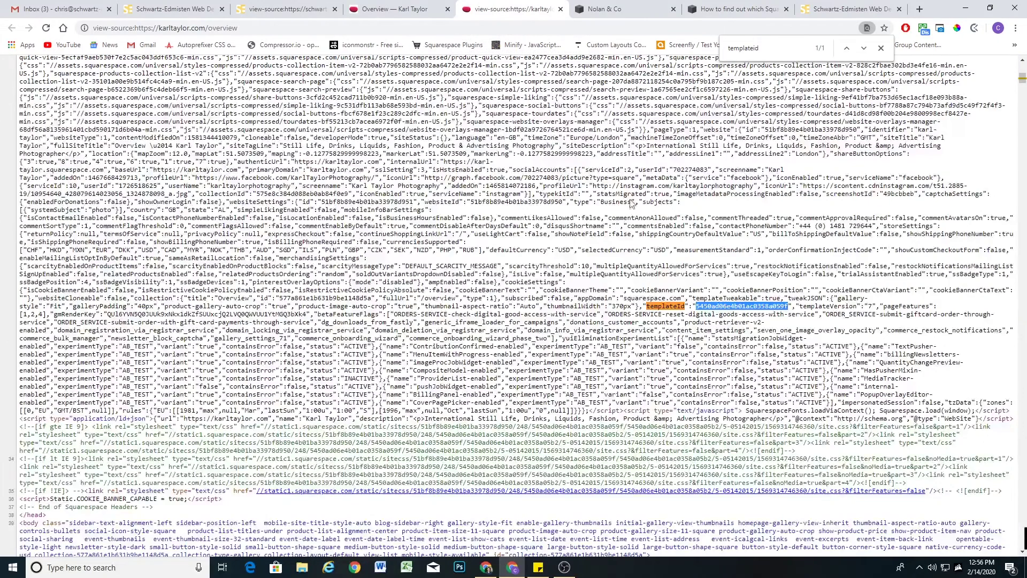
left_click(766, 48)
left_click_drag(766, 48, 726, 49)
key("BackSpace")
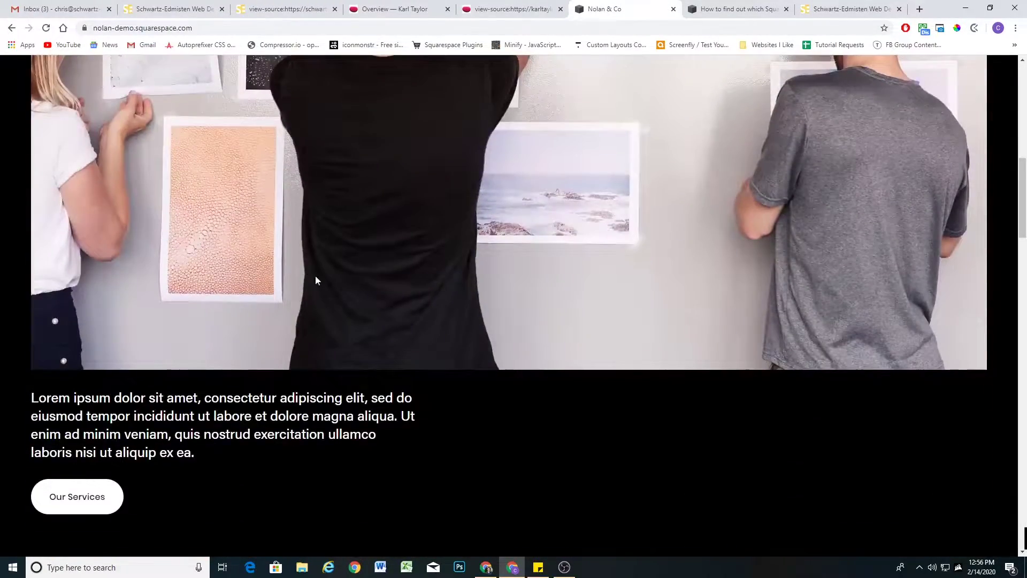
Open the Nolan & Co page source and select its templateId 5c5a519771c10ba3470d8101.
scroll(316, 275, "up", 12)
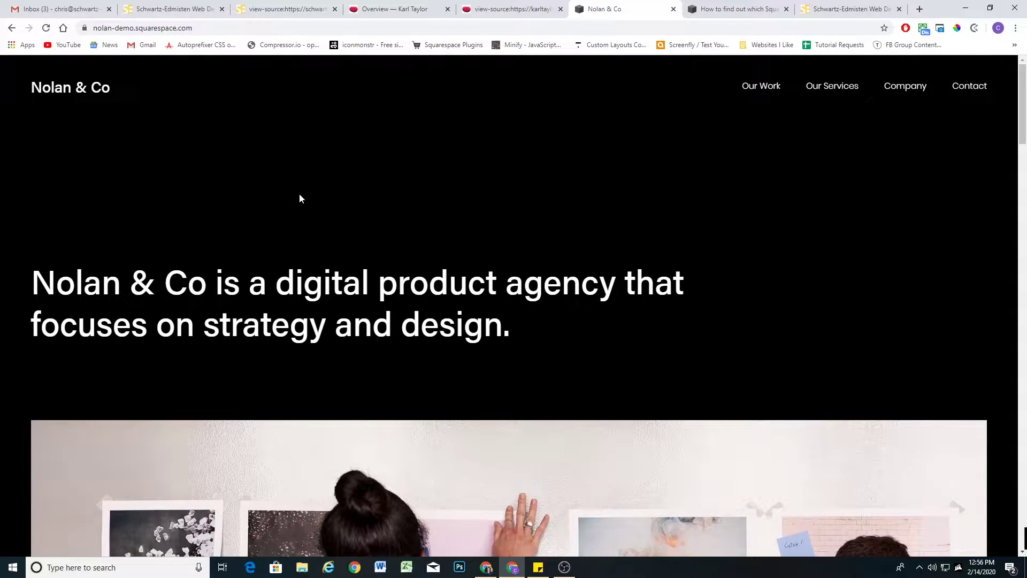
right_click(282, 166)
left_click(316, 300)
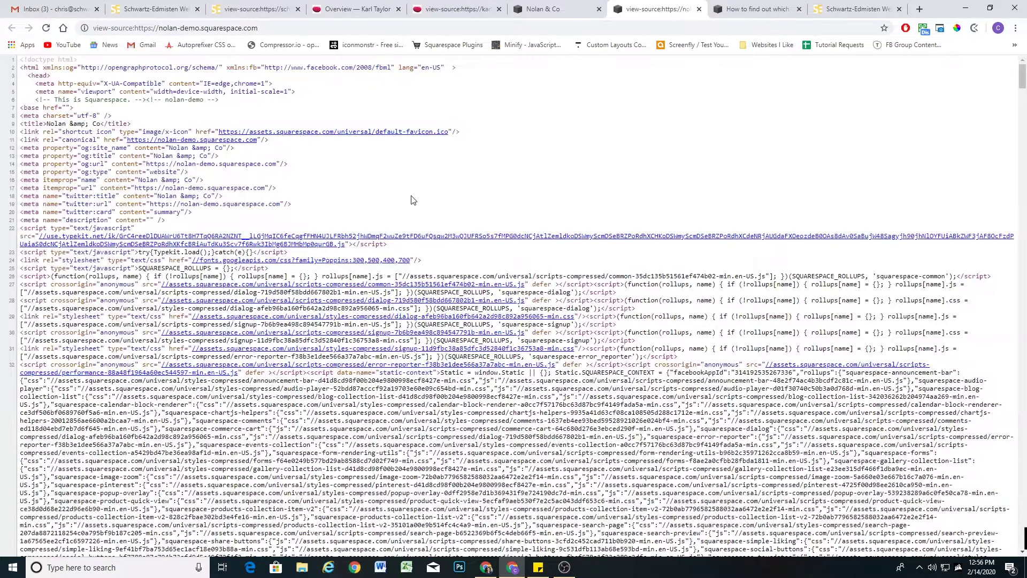
key("ctrl+f")
type("template")
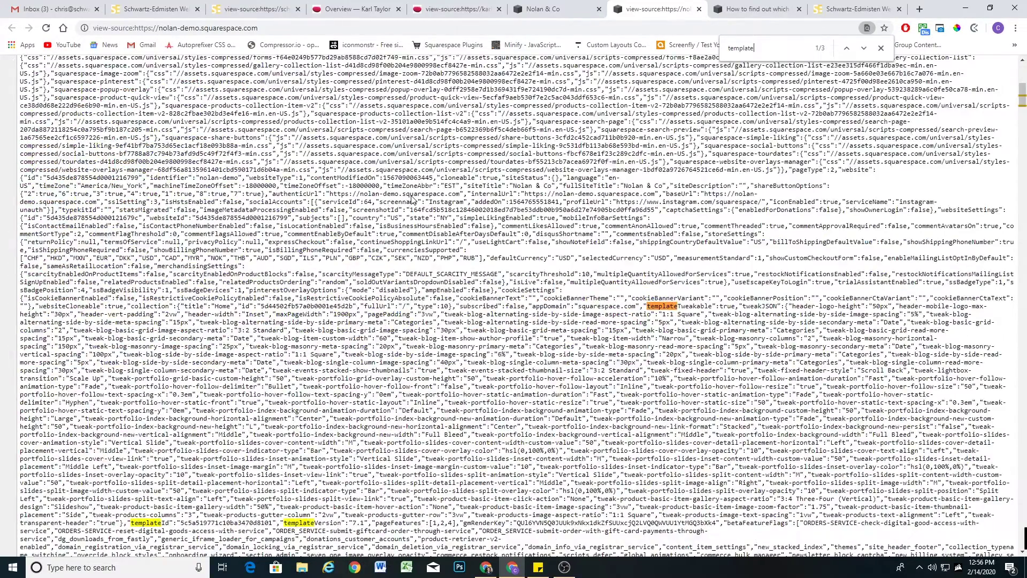
type("id")
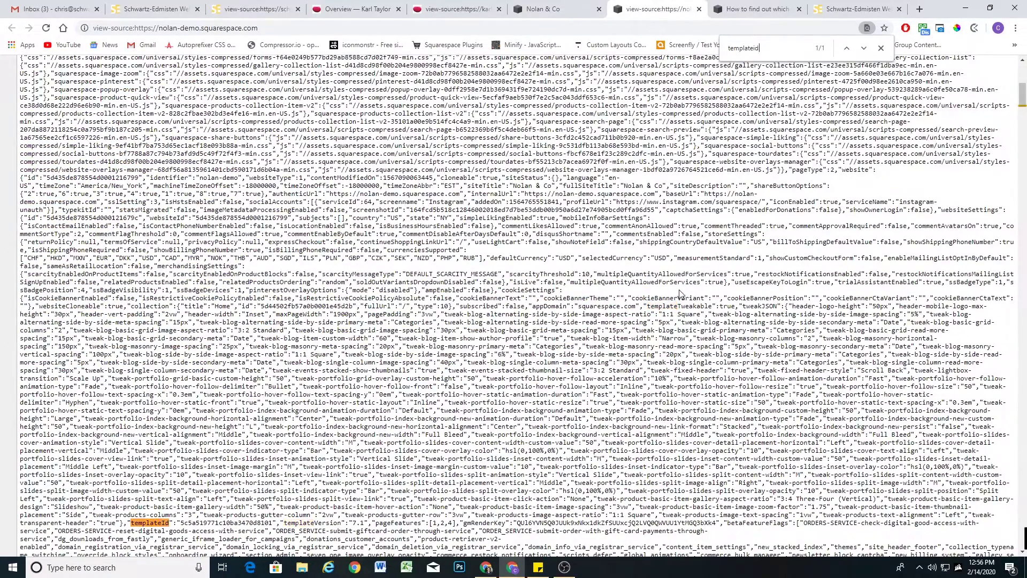
left_click_drag(181, 523, 273, 523)
key("ctrl+c")
Replace the SilvaBokis template search text with the Nolan & Co ID.
left_click(757, 9)
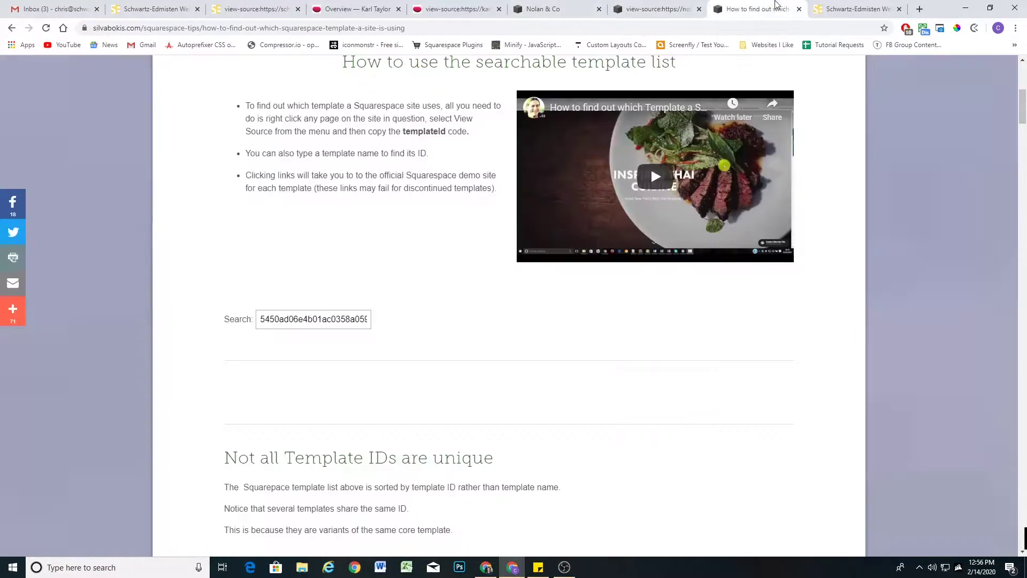
left_click(317, 318)
key("ctrl+a")
key("ctrl+v")
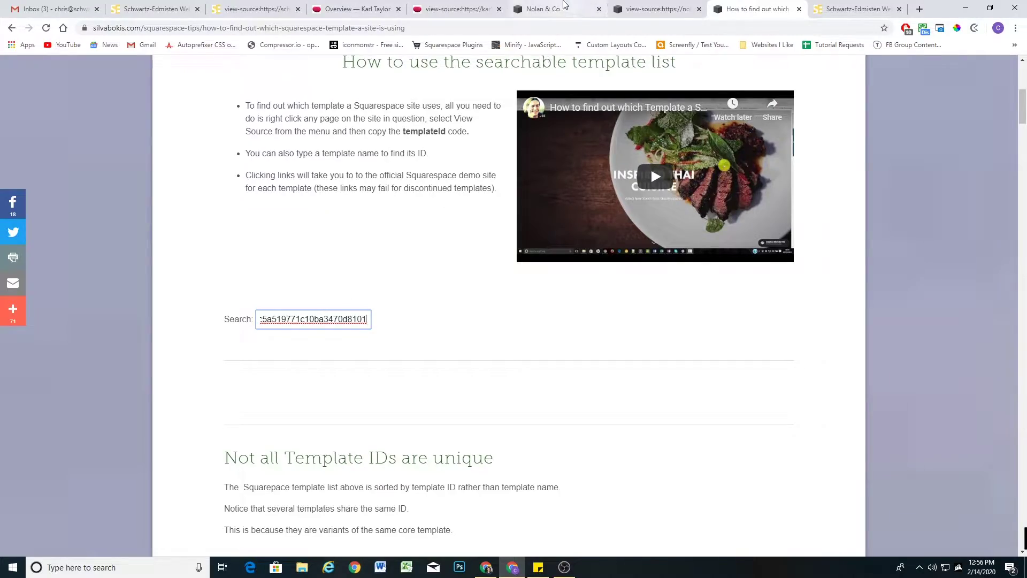
Go back to the view-source:nolan-demo tab.
left_click(640, 7)
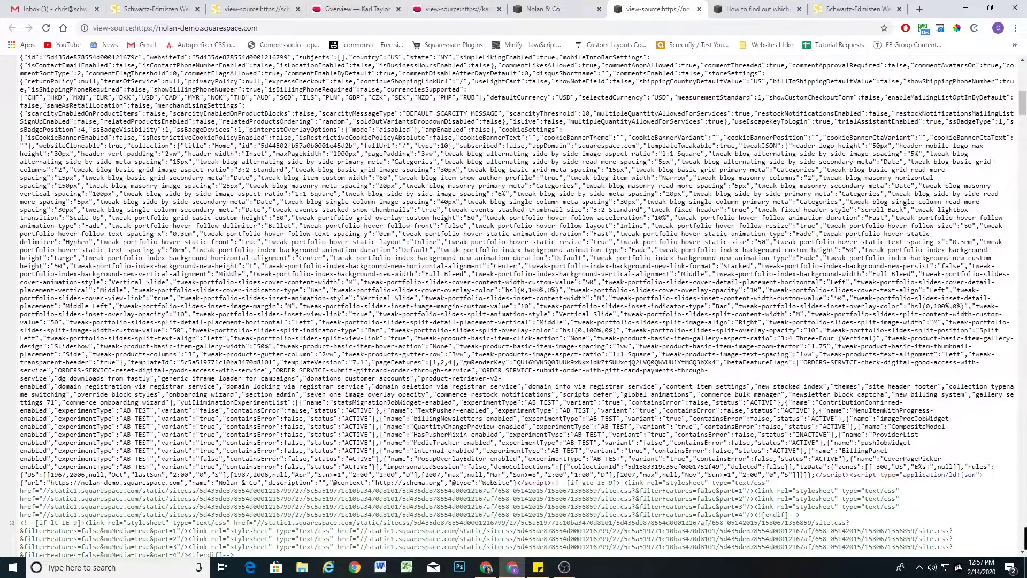
In the Squarespace editor, open Help and highlight the 'Version 7.0 – Brine family' line.
left_click(856, 9)
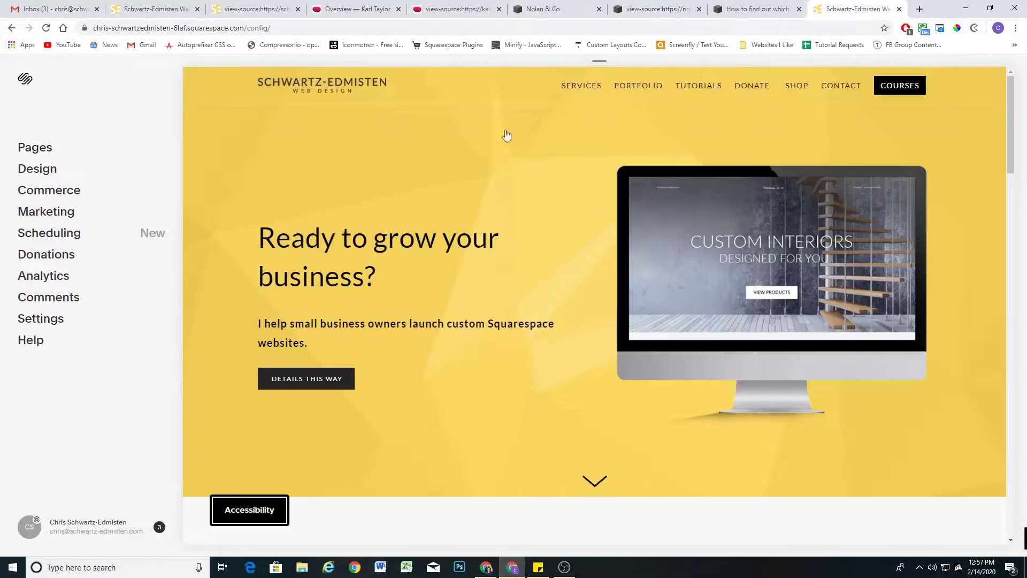
left_click(36, 342)
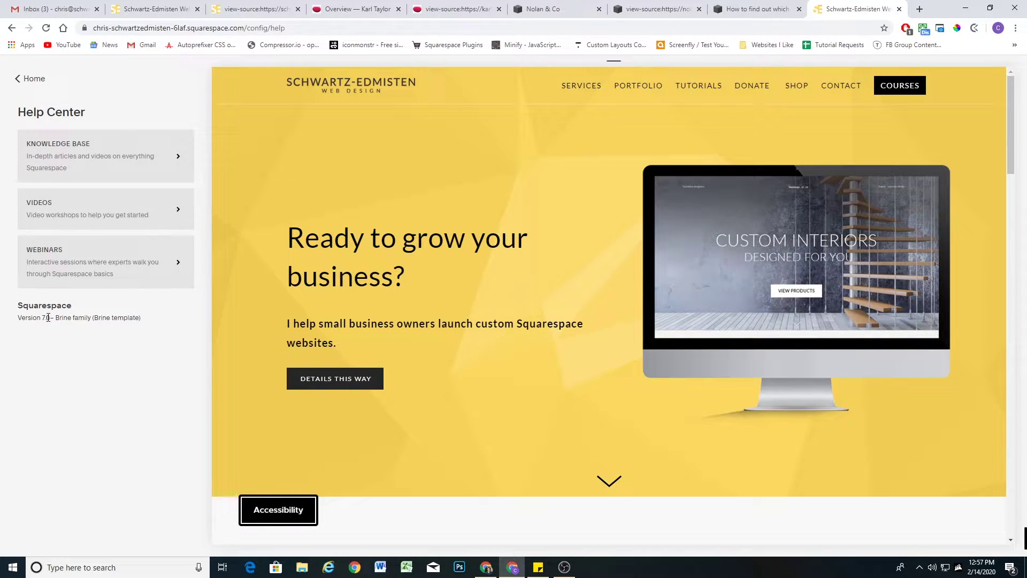
left_click_drag(56, 317, 101, 316)
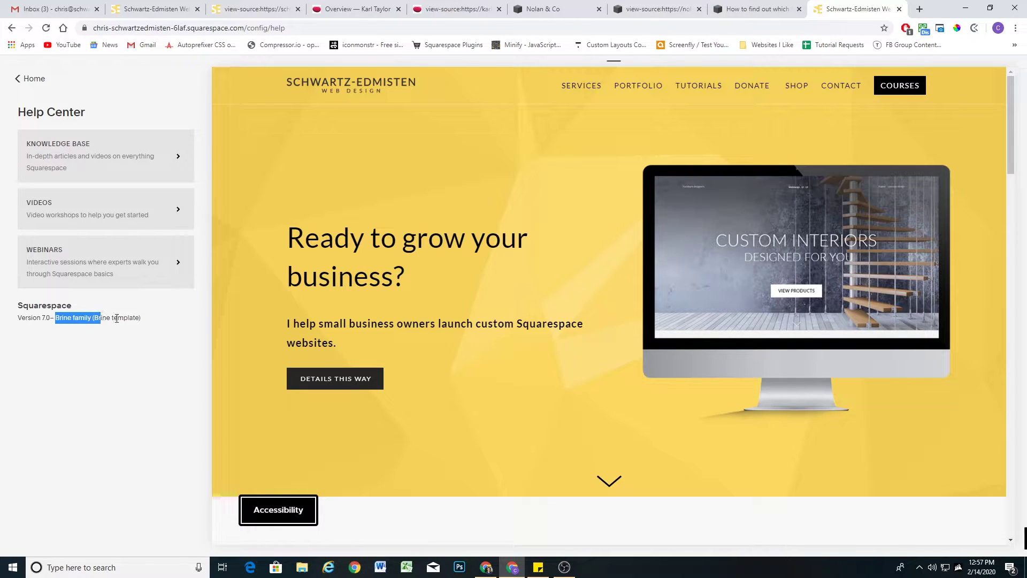
left_click(118, 319)
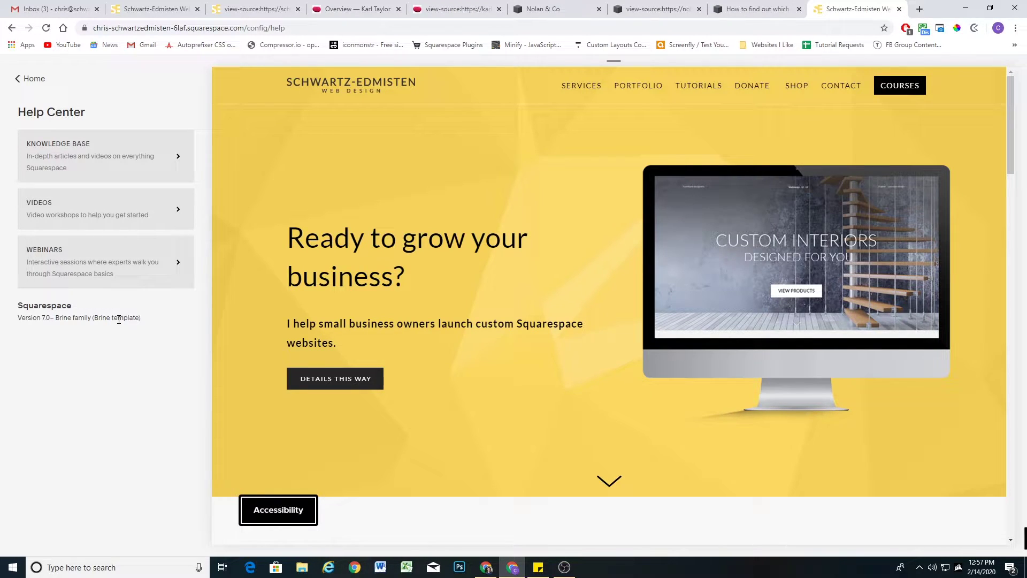